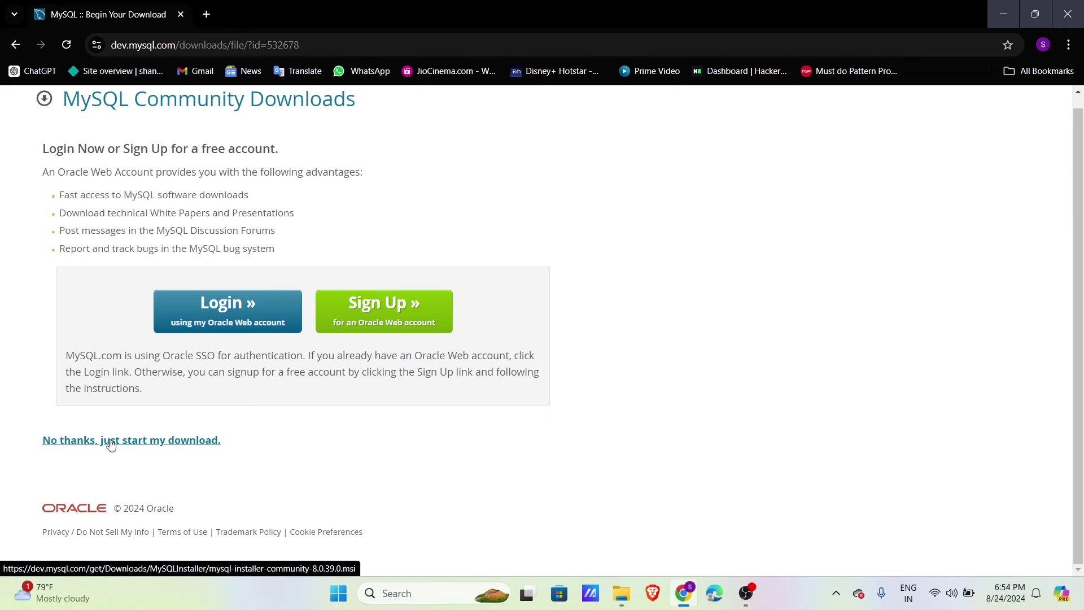
Step: Skip the Oracle login, save mysql-installer-community-8.0.39.0.msi to Downloads, and confirm it finished
click(166, 447)
scroll(62, 182, down, 1)
click(62, 182)
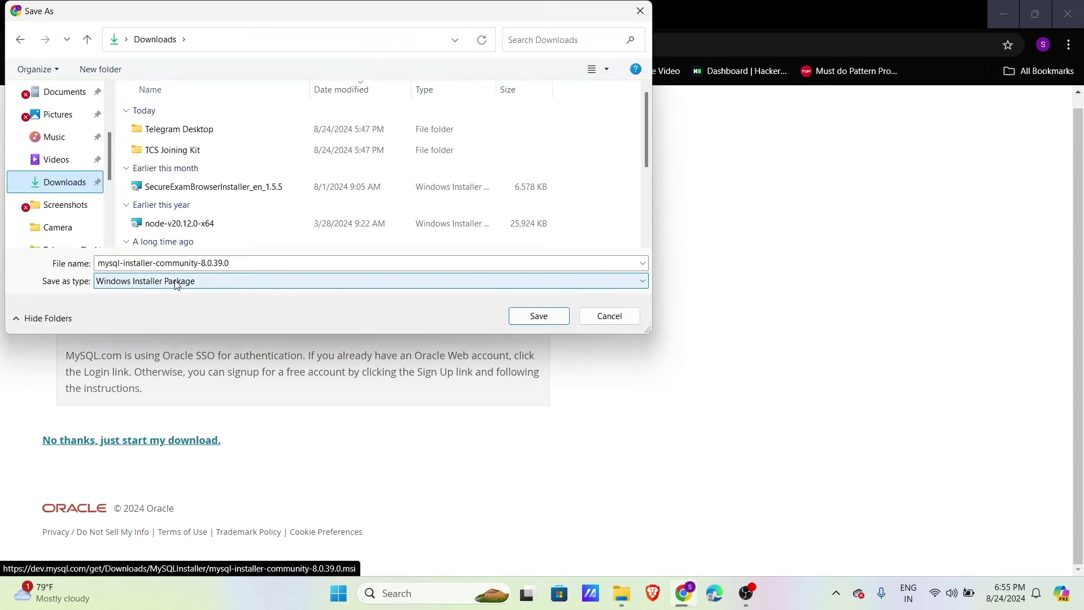
click(538, 317)
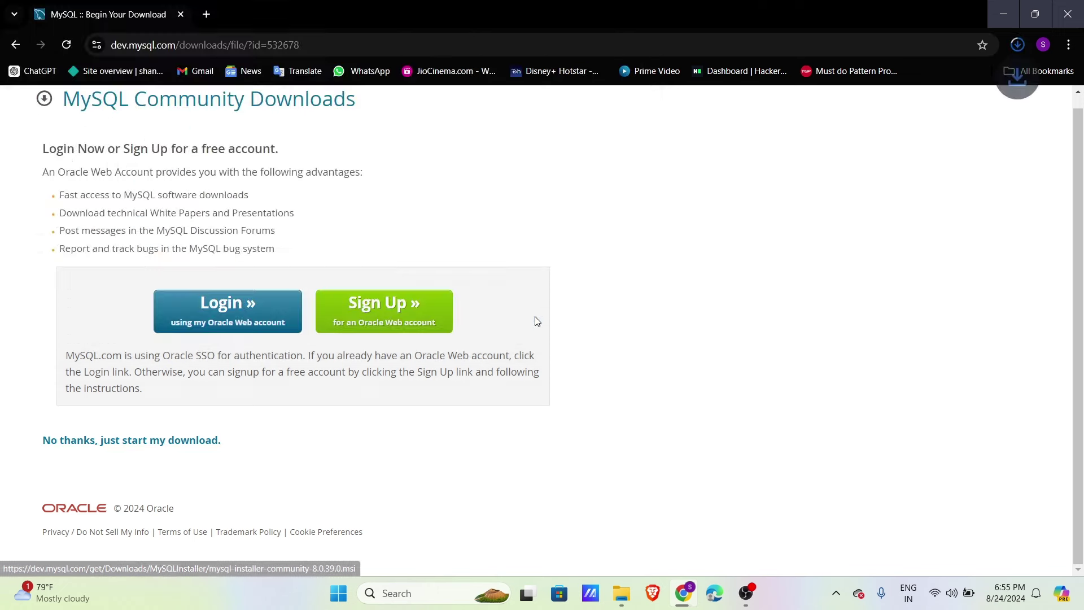
click(1017, 44)
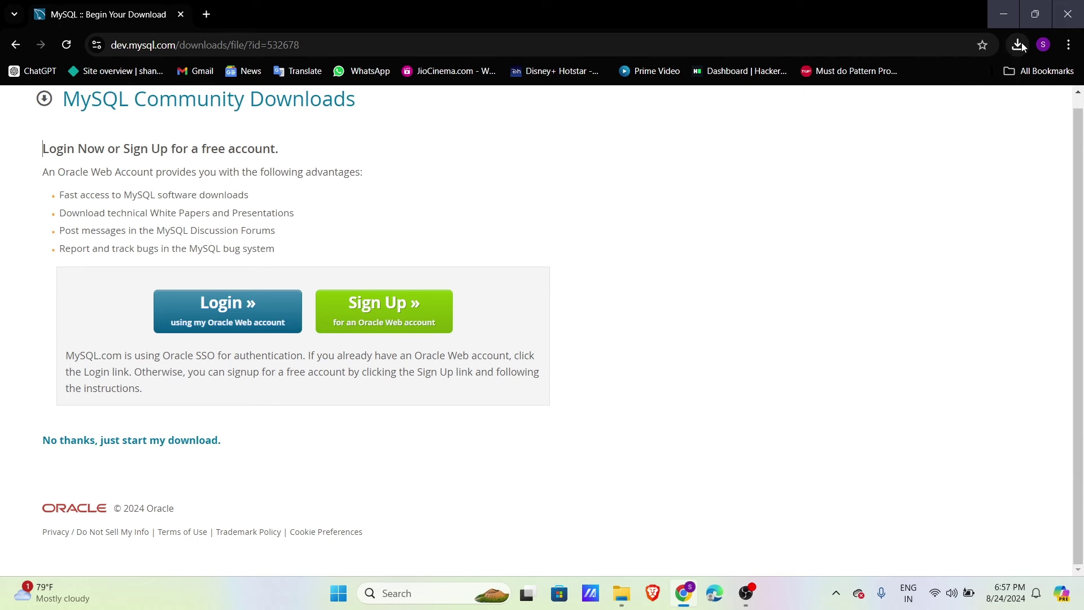
click(1019, 44)
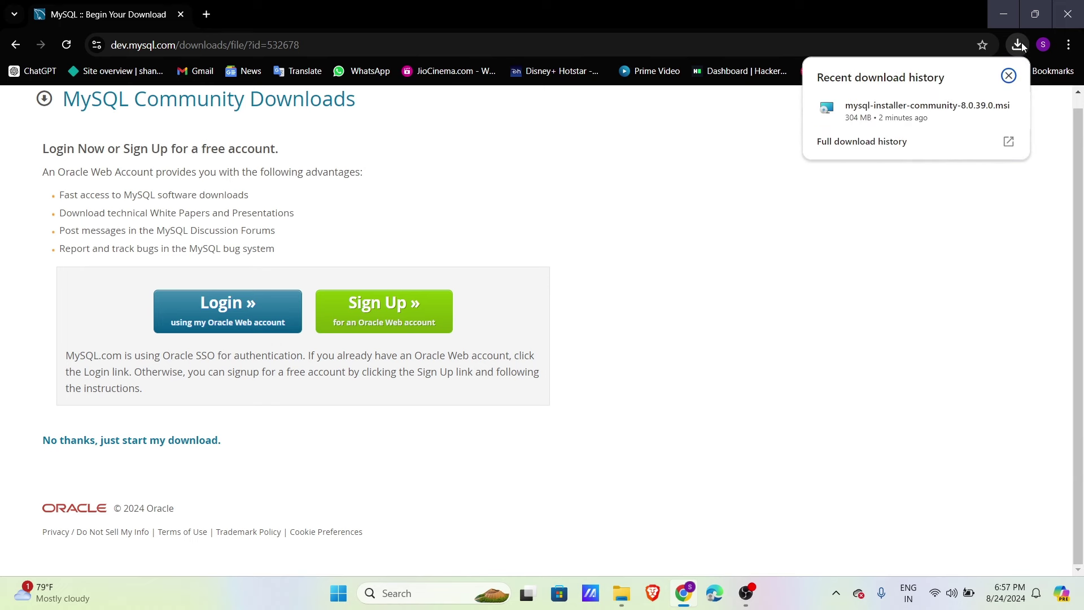
Step: Launch the downloaded MySQL installer .msi and choose the Custom setup type
click(981, 108)
double_click(506, 151)
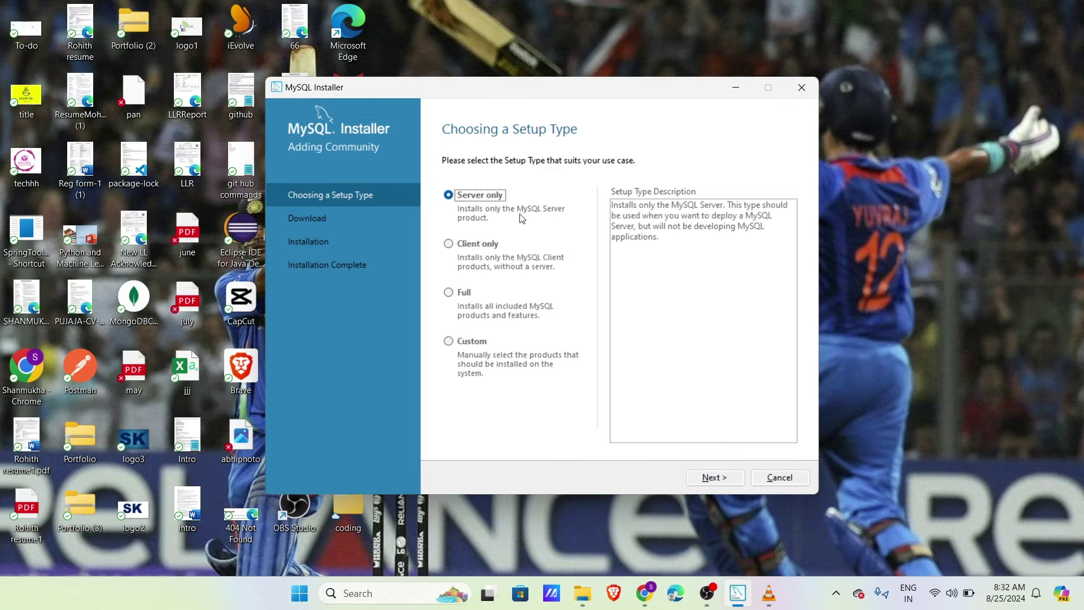
click(450, 342)
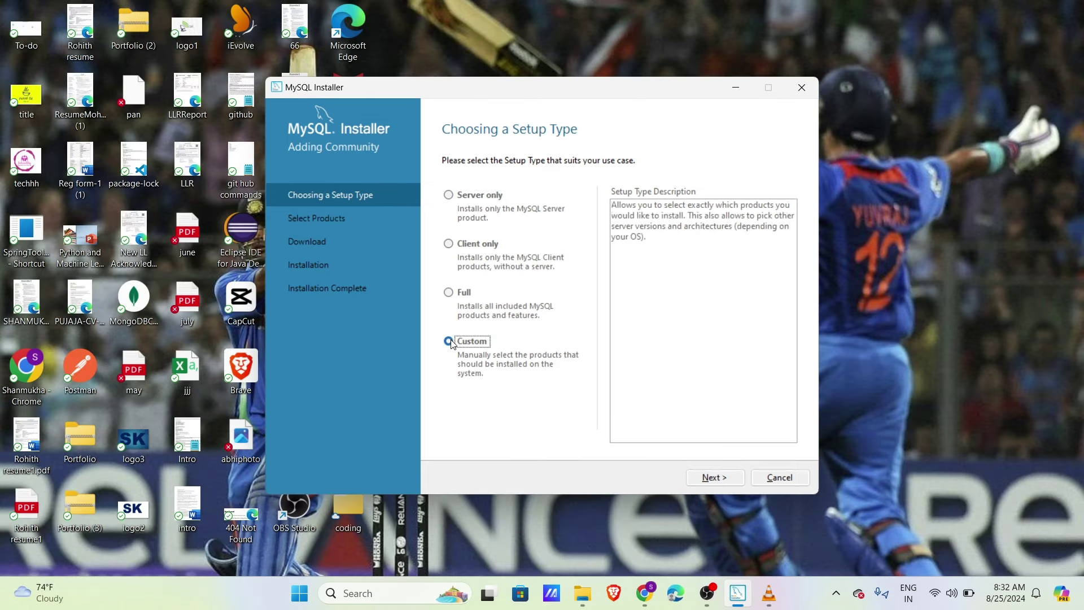
click(715, 477)
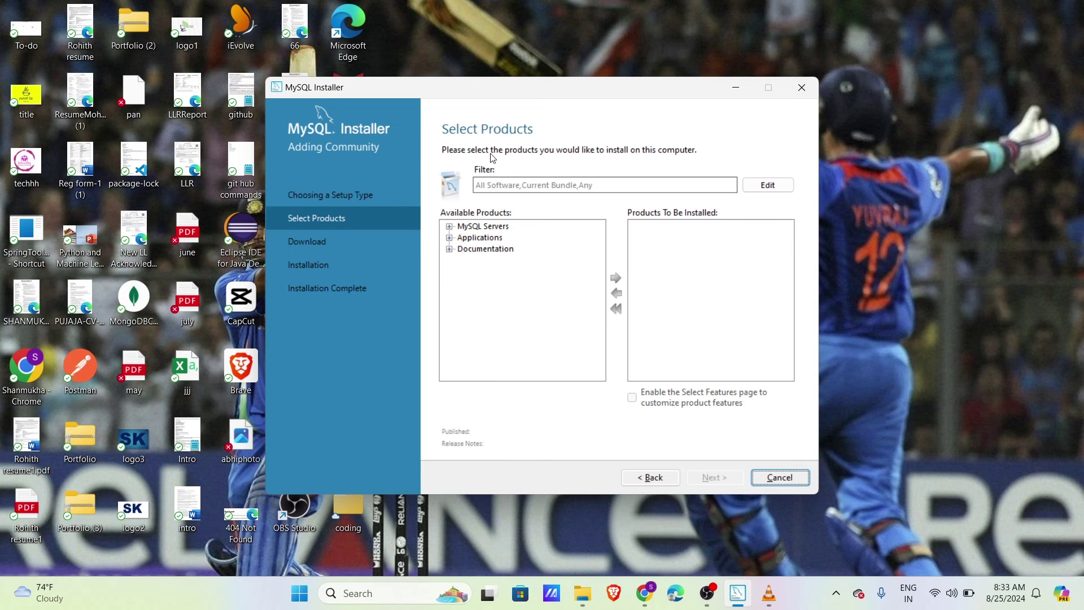
Step: Add MySQL Server 8.0.39 - X64 to the products to install
click(449, 226)
click(463, 238)
click(476, 249)
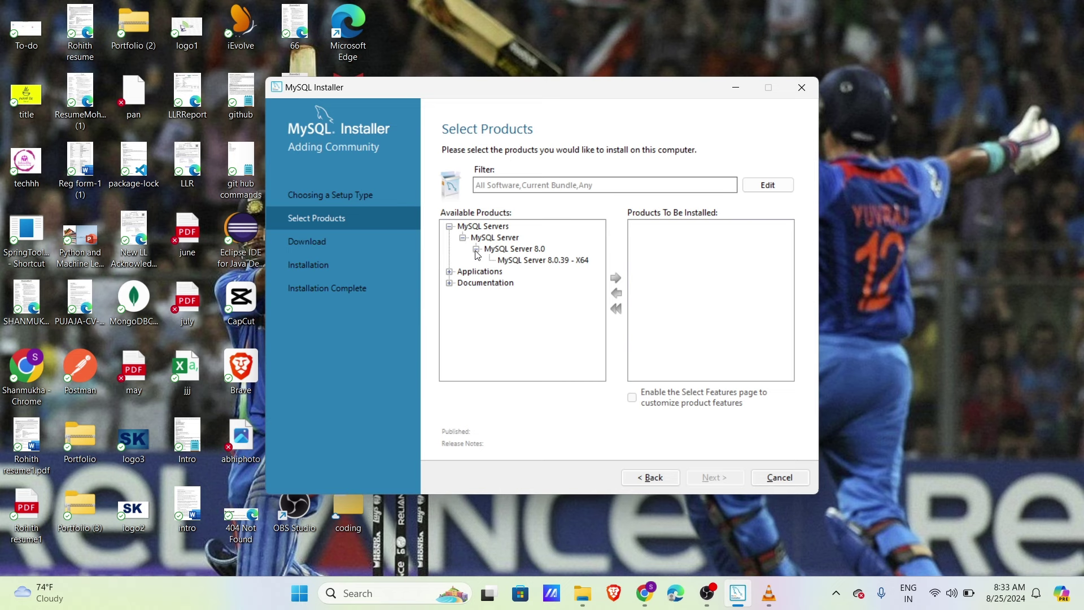
click(534, 261)
click(615, 277)
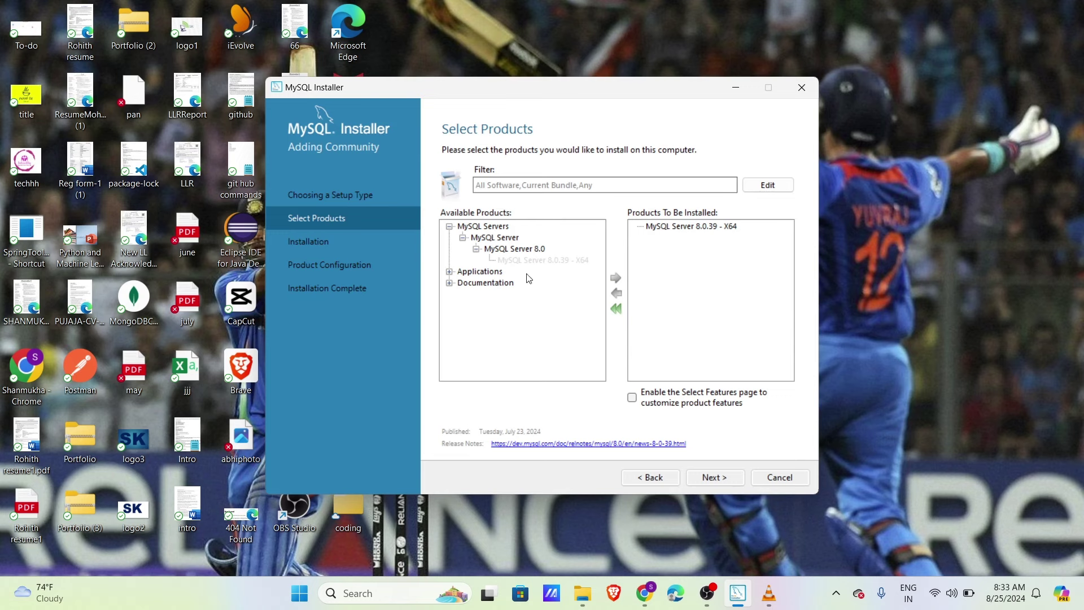
Step: Add MySQL Workbench 8.0.38 - X64 to the products to install
click(449, 271)
click(462, 283)
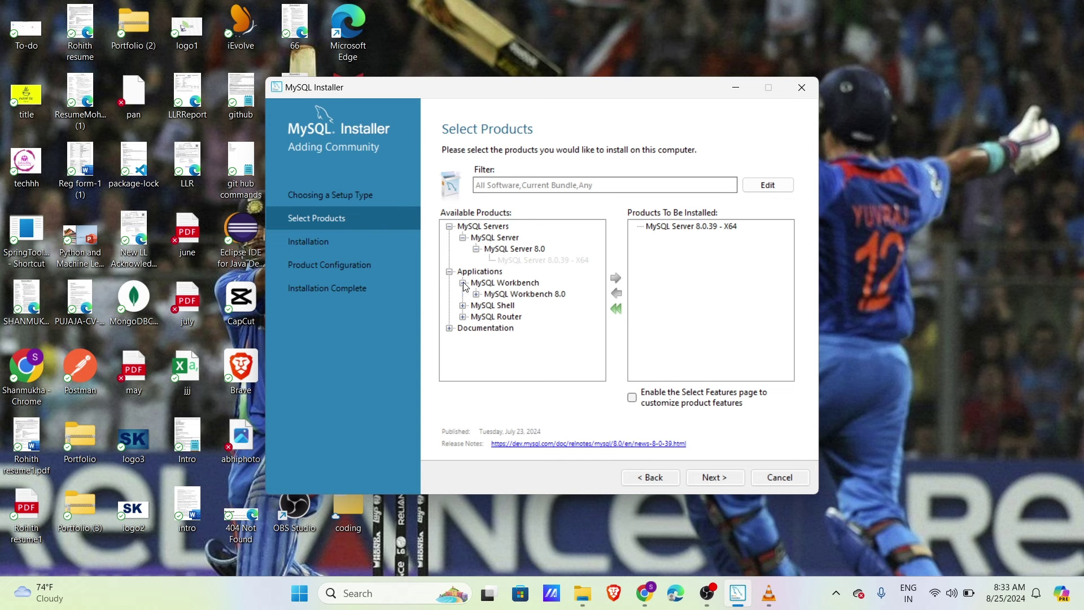
click(476, 294)
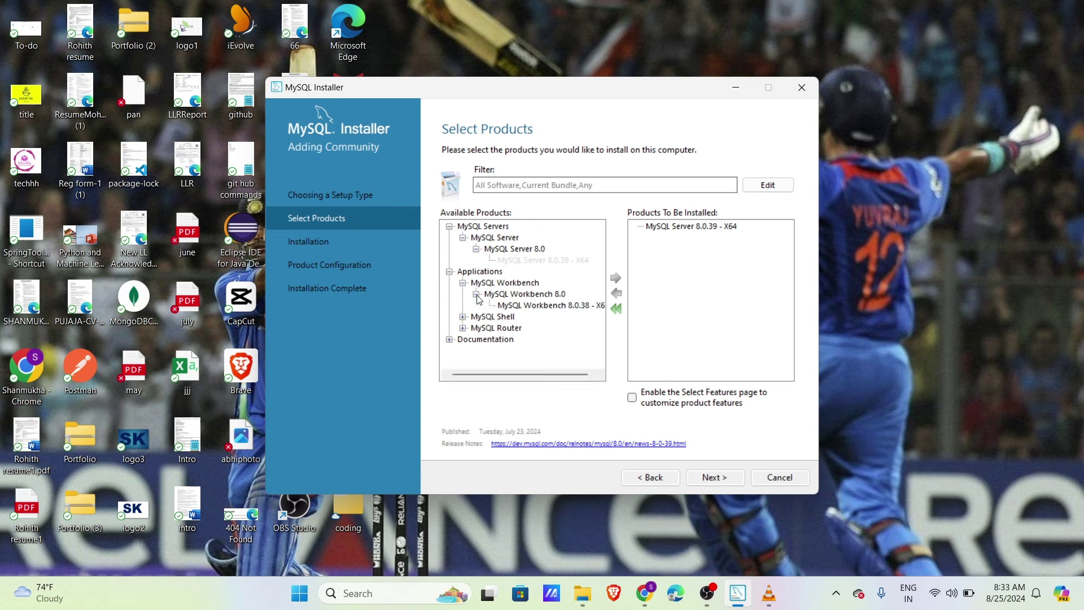
click(525, 305)
click(616, 278)
Step: Add MySQL Shell 8.0.38 - X64 and proceed to the Installation page
click(462, 317)
click(476, 328)
click(540, 339)
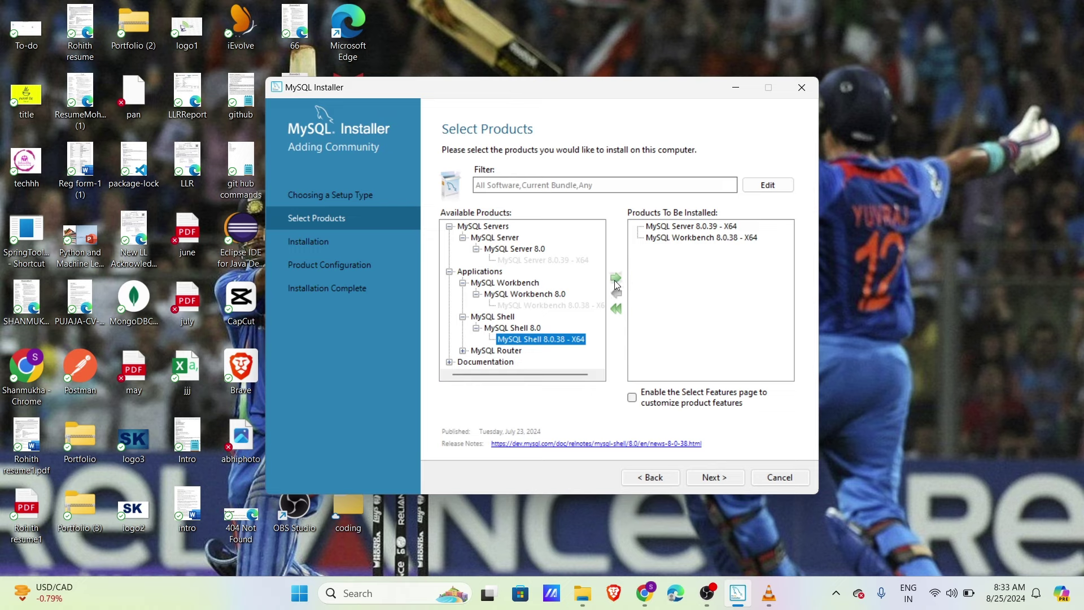
click(617, 278)
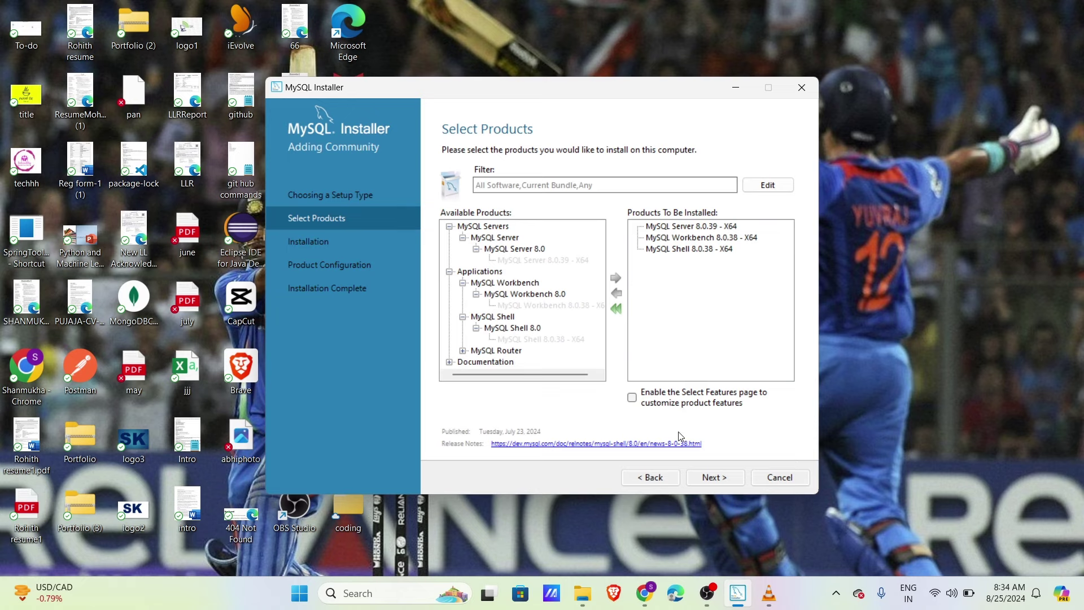
click(707, 478)
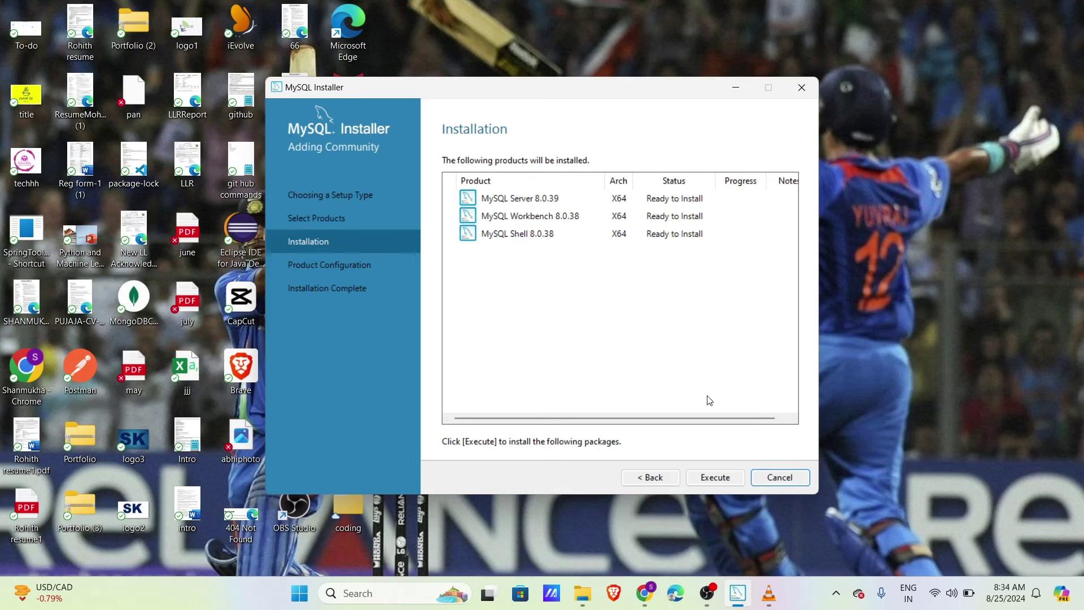
Step: Execute the installation of Server, Workbench and Shell, then continue to Product Configuration
click(716, 478)
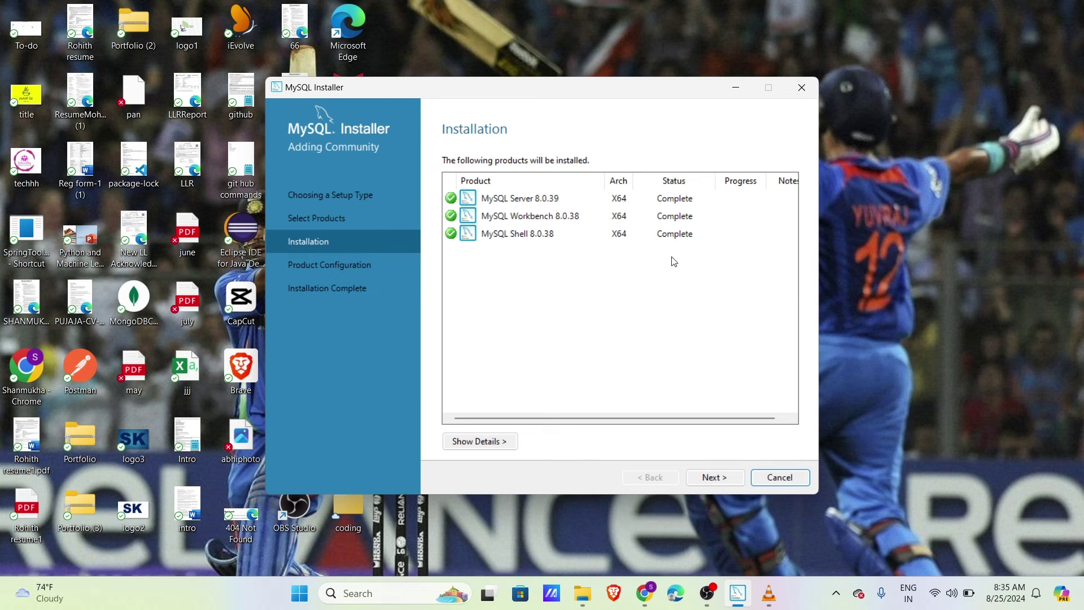
click(715, 485)
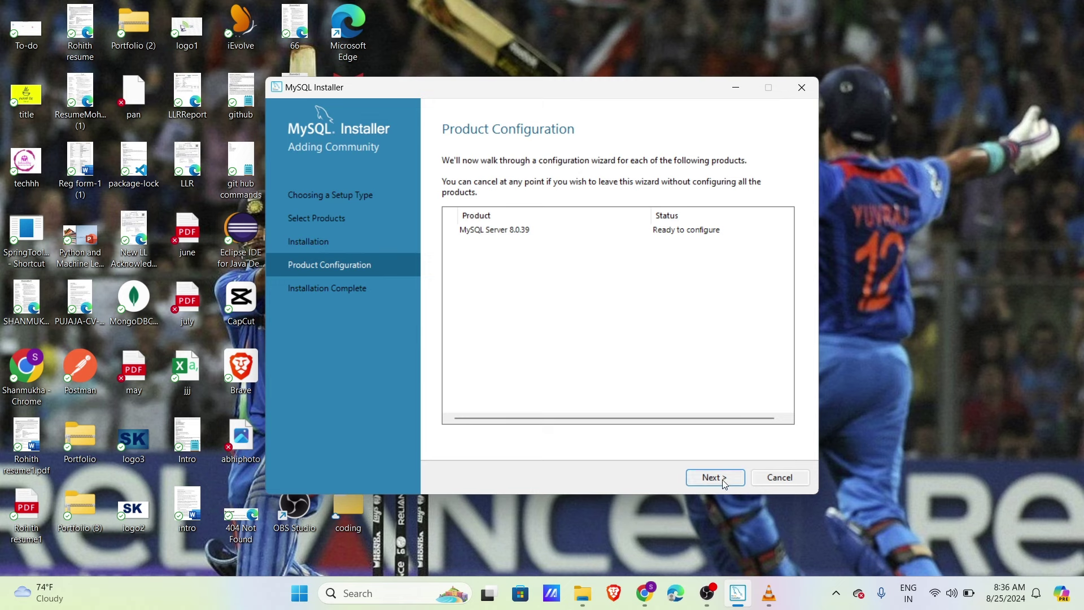
Step: Accept the Development Computer defaults on port 3306 with strong password authentication
click(725, 484)
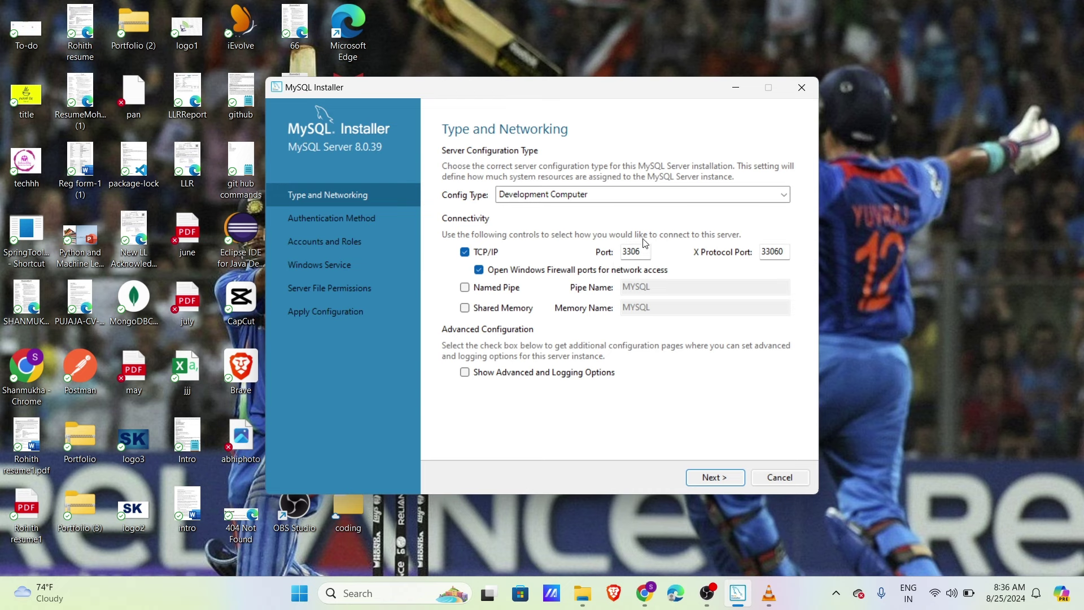
click(713, 477)
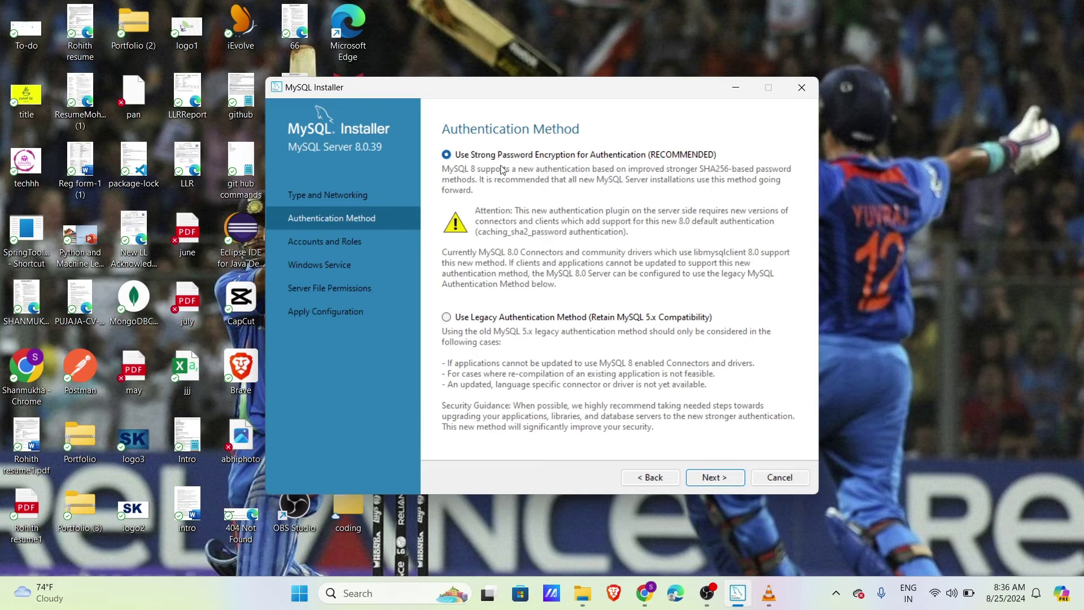
click(711, 476)
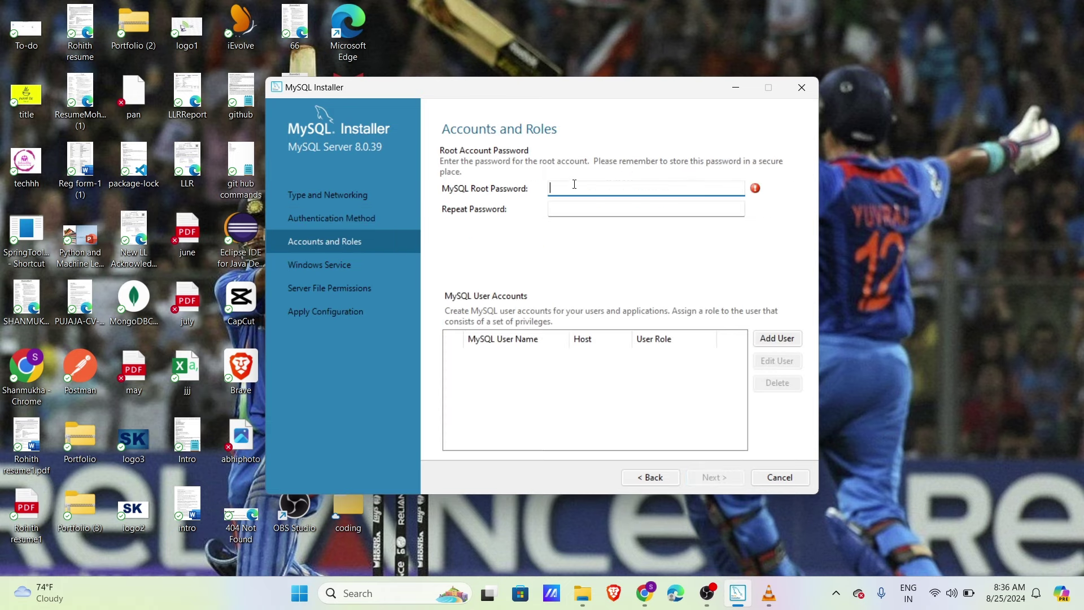
Step: Enter the root password and keep the default MySQL80 Windows service settings
text(********)
key(Tab)
text(********)
click(713, 478)
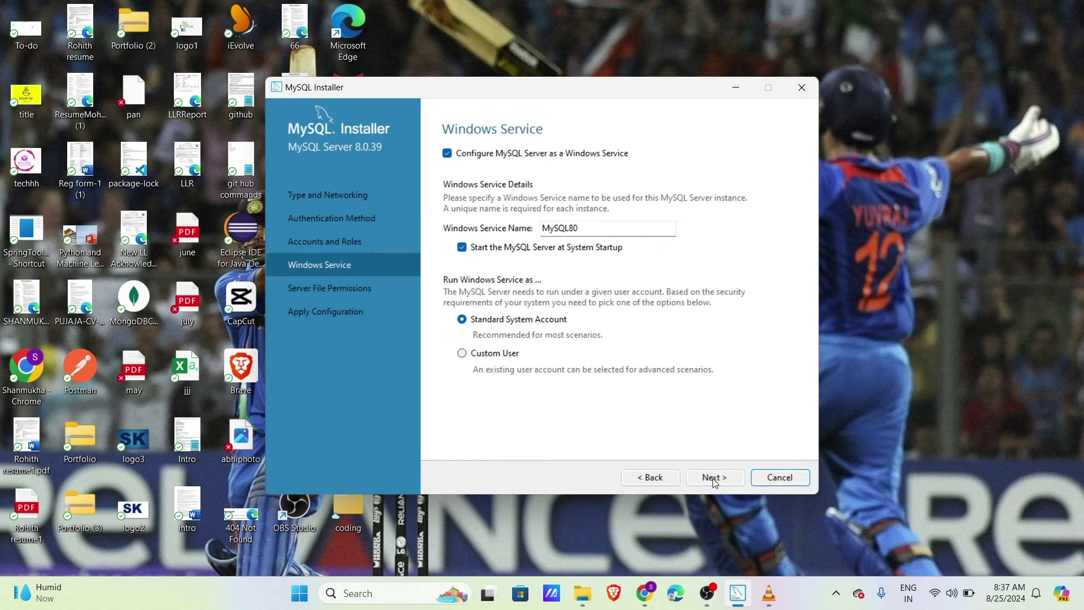
click(714, 480)
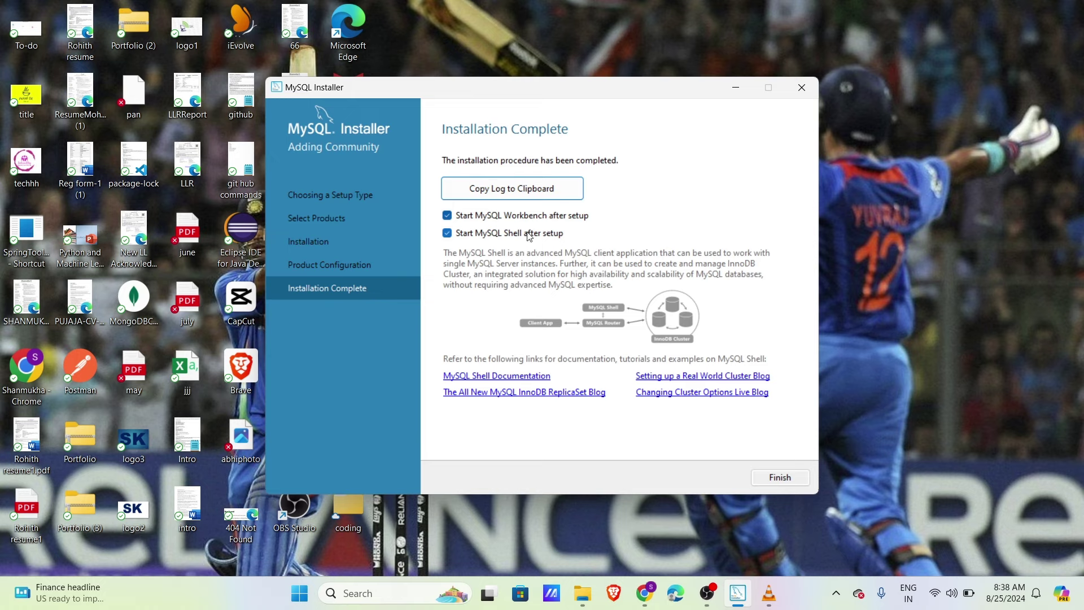
Step: Finish the installer and maximize the MySQL Workbench window
click(779, 478)
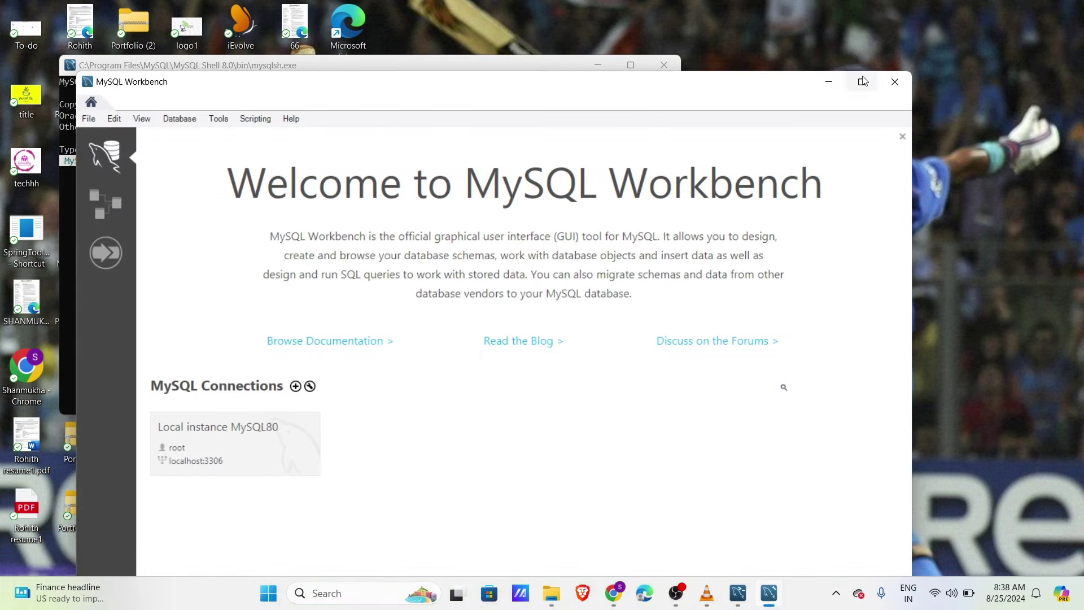
click(861, 82)
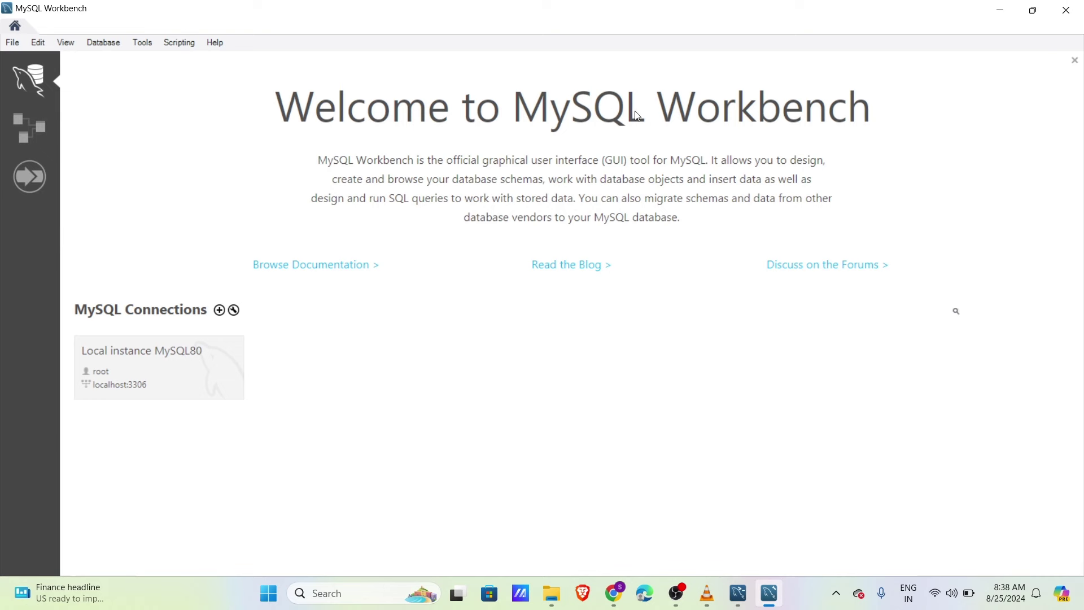
Step: Open the Local instance MySQL80 login prompt, then start a Windows taskbar search
click(138, 377)
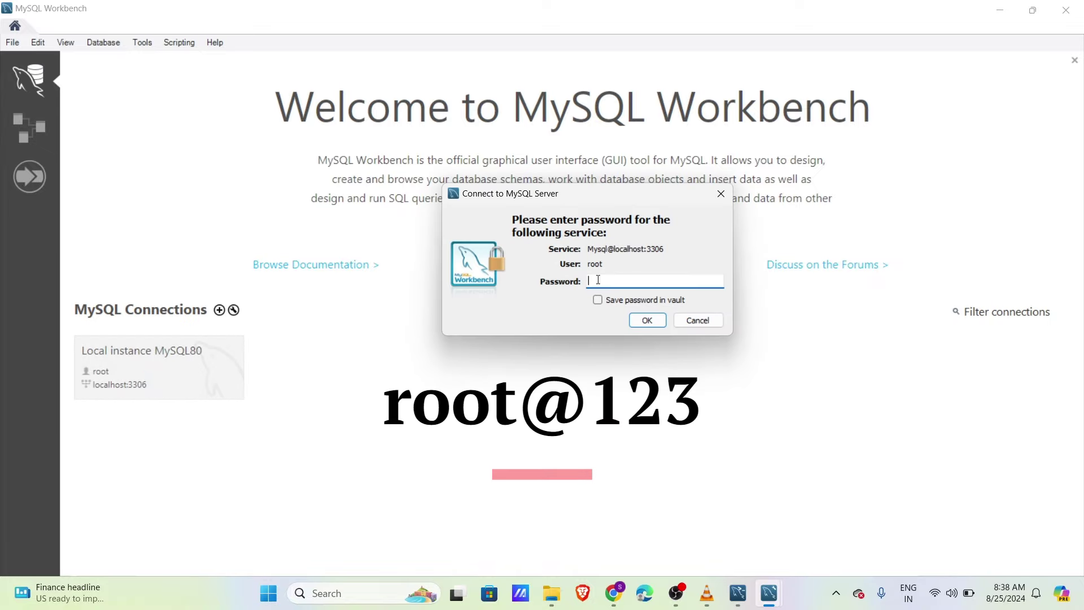
click(361, 593)
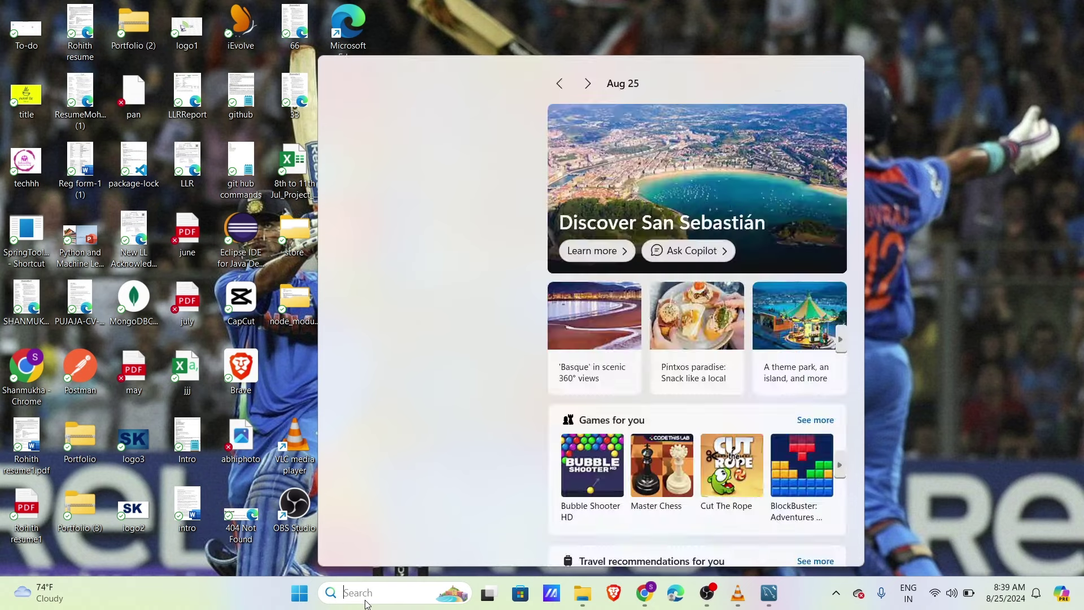
Step: Open Command Prompt by searching 'comm' and run mysql --version, which isn't recognized
text(comm)
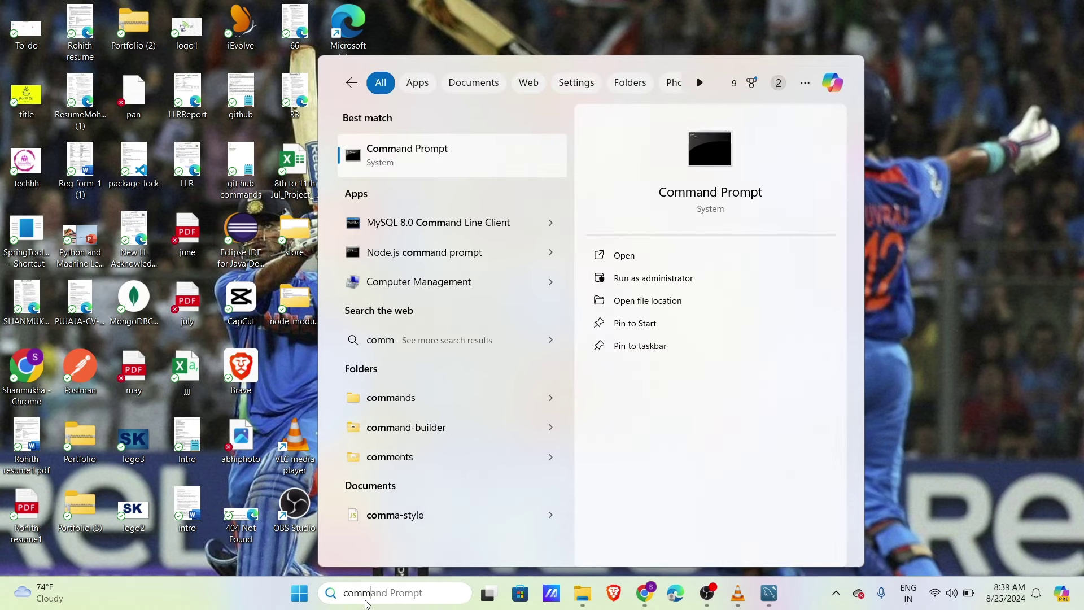
key(Return)
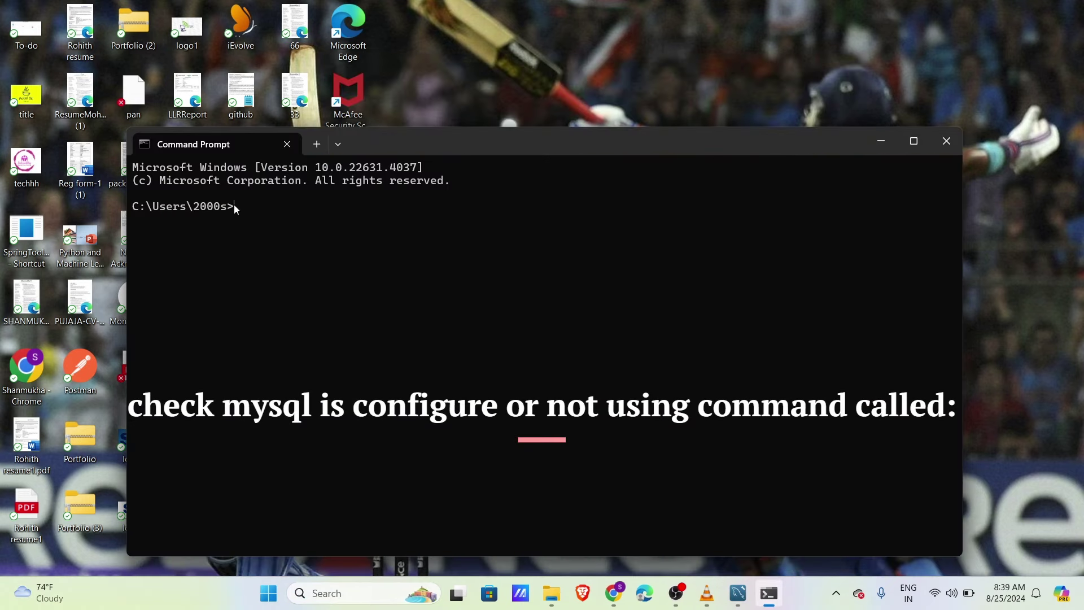
text(mysql --version)
key(Return)
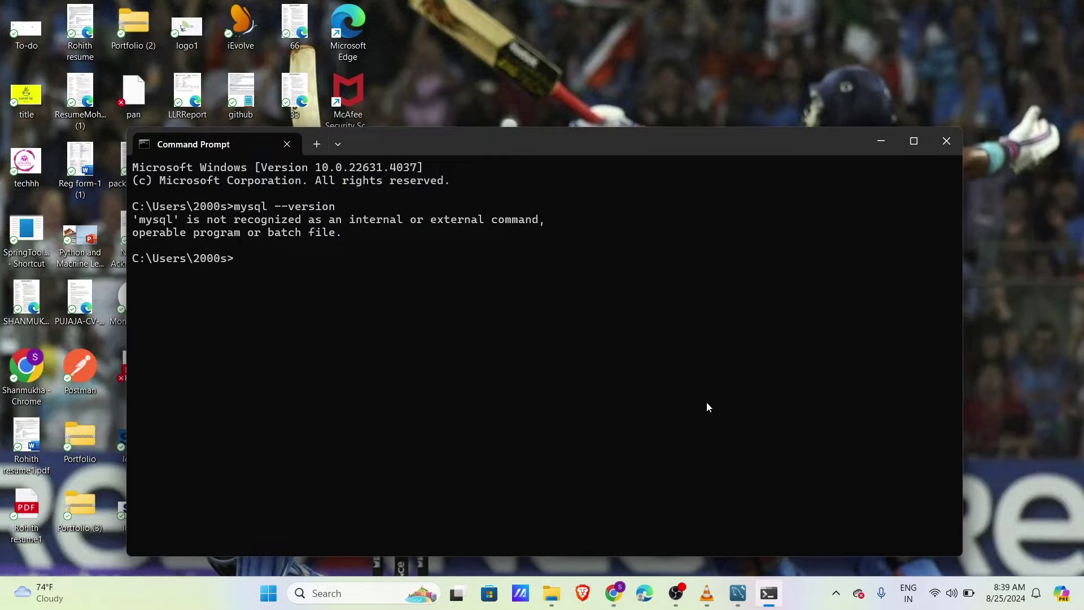
mouse_move(551, 602)
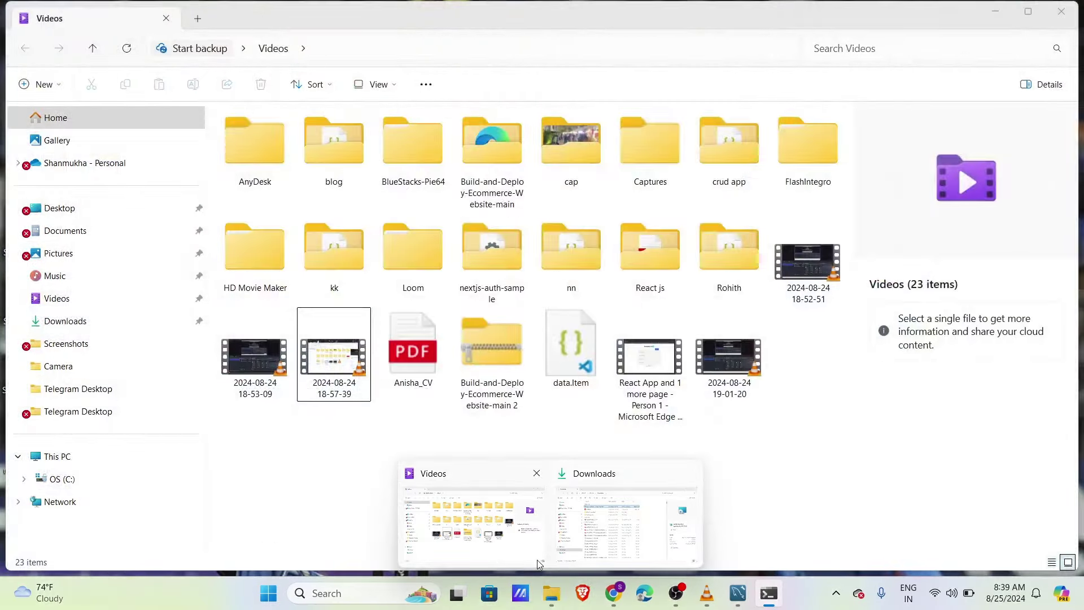
Step: Browse to C:\Program Files\MySQL\MySQL Server 8.0\bin and select its full path in the address bar
click(517, 547)
click(62, 479)
double_click(266, 412)
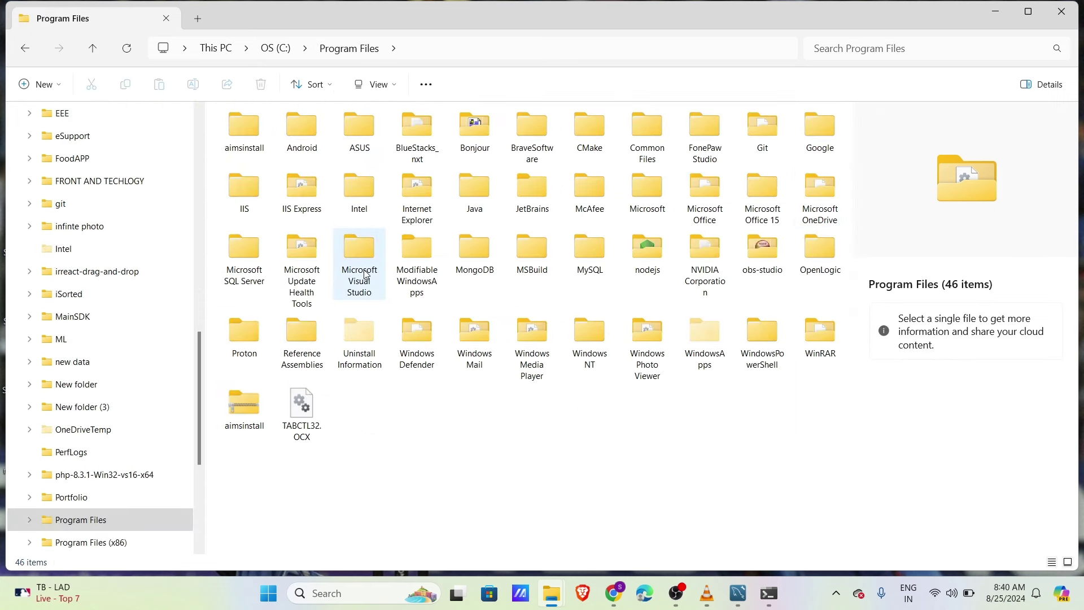
click(596, 251)
double_click(595, 251)
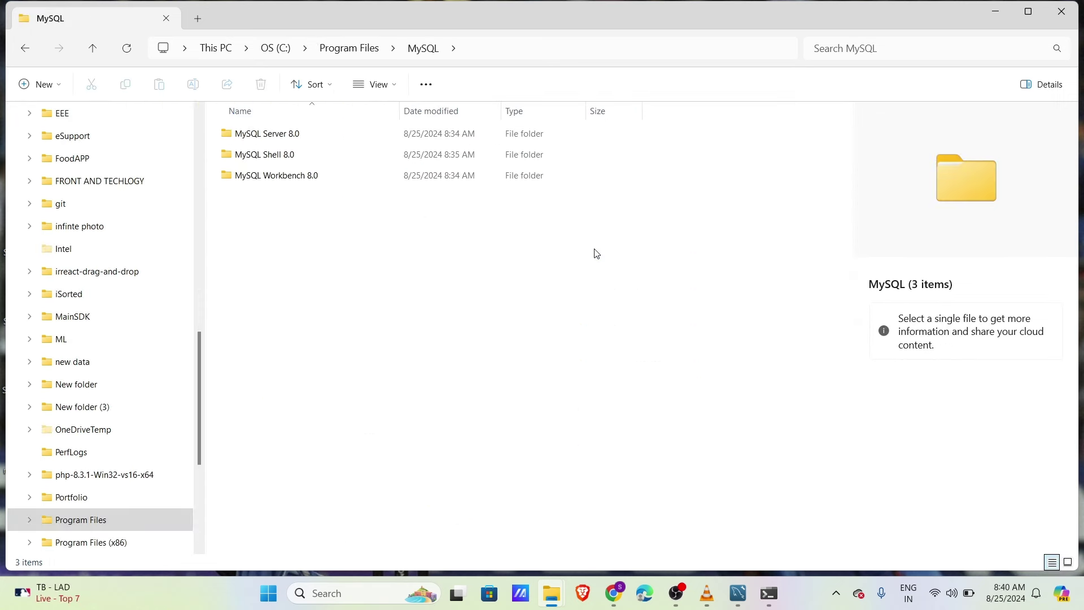
double_click(258, 137)
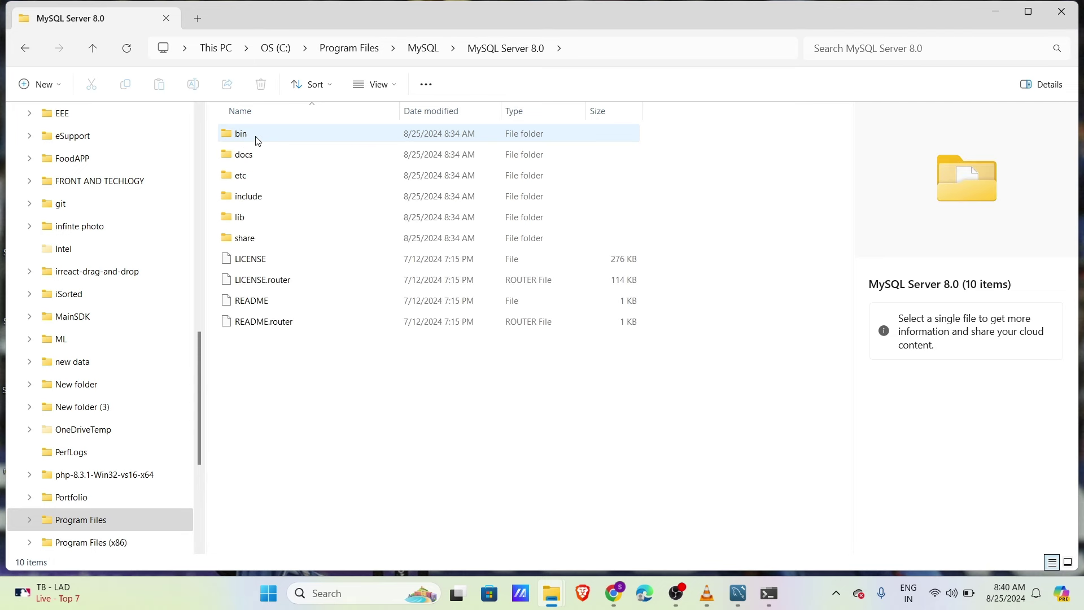
double_click(263, 139)
click(506, 49)
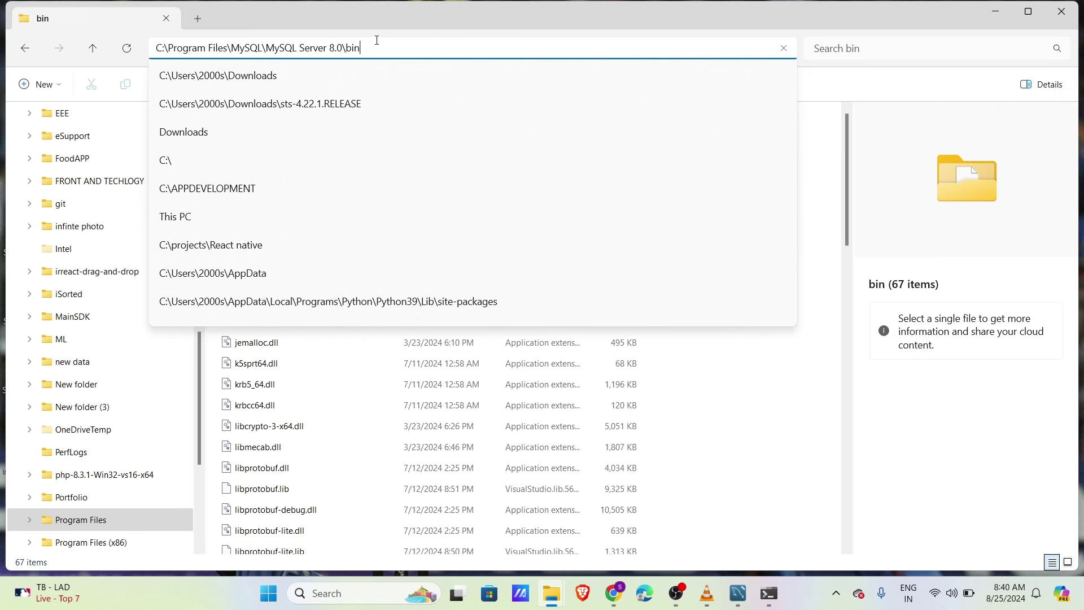
drag(377, 42, 149, 72)
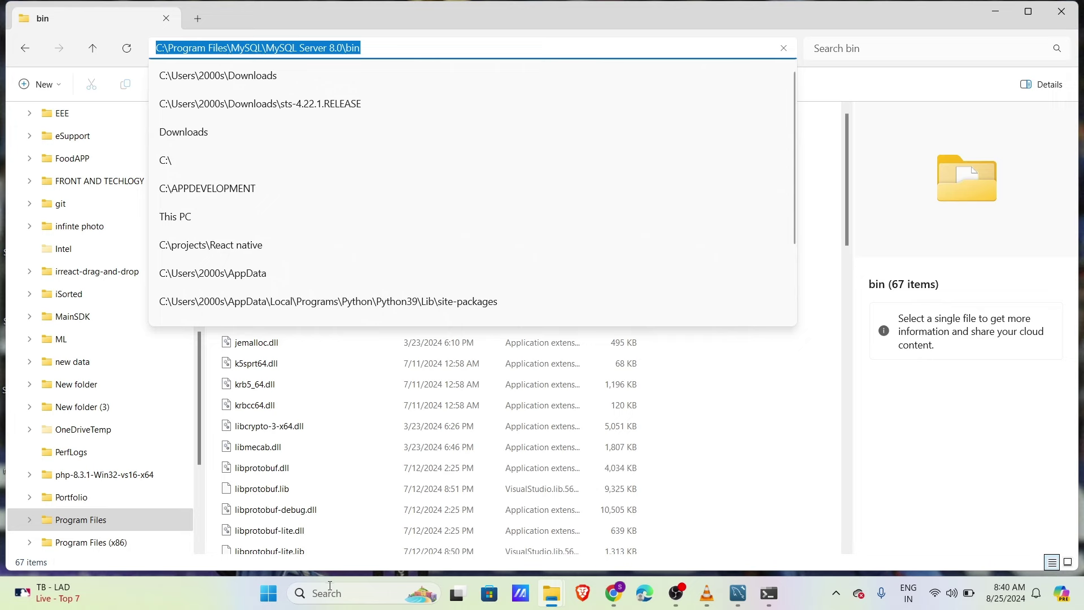
Step: Minimize File Explorer and start a Windows search for the environment variable settings
click(996, 12)
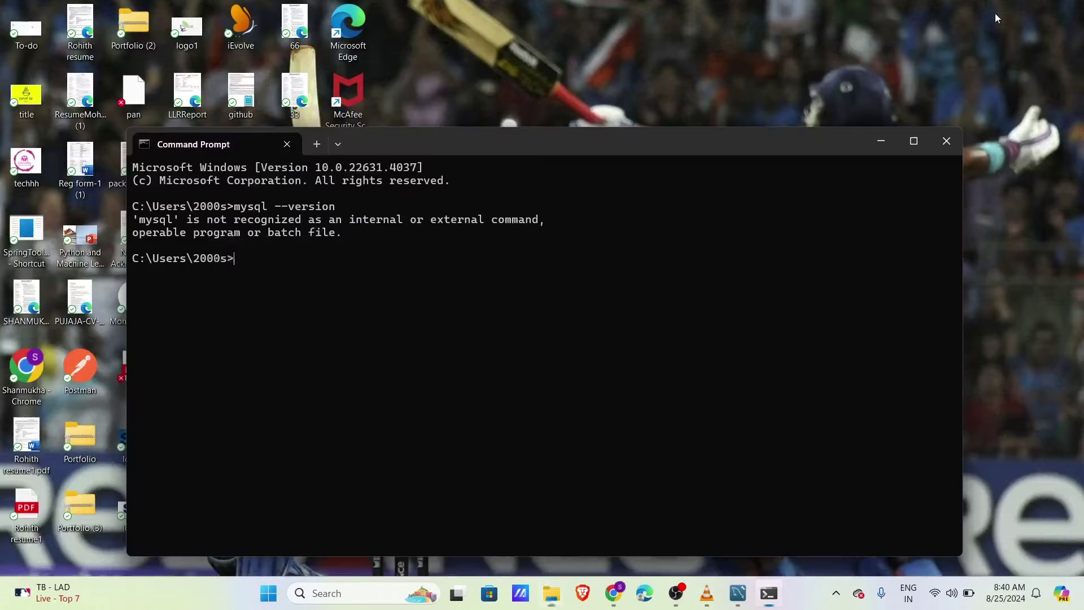
click(363, 595)
text(en)
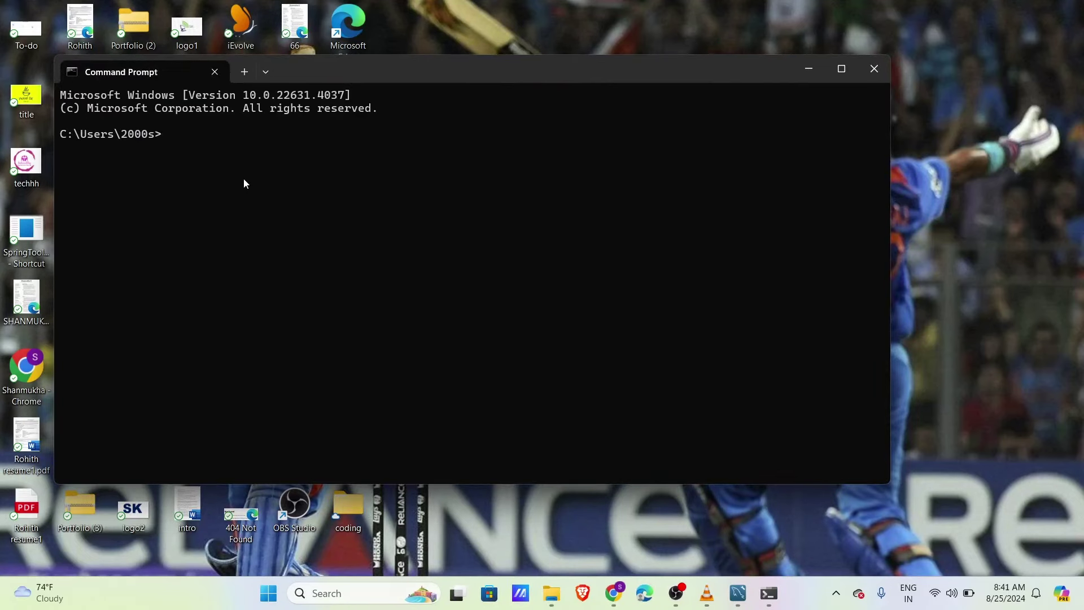
Step: Run mysql --version to confirm Ver 8.0.39, then run mysql -u root -p
text(mysql )
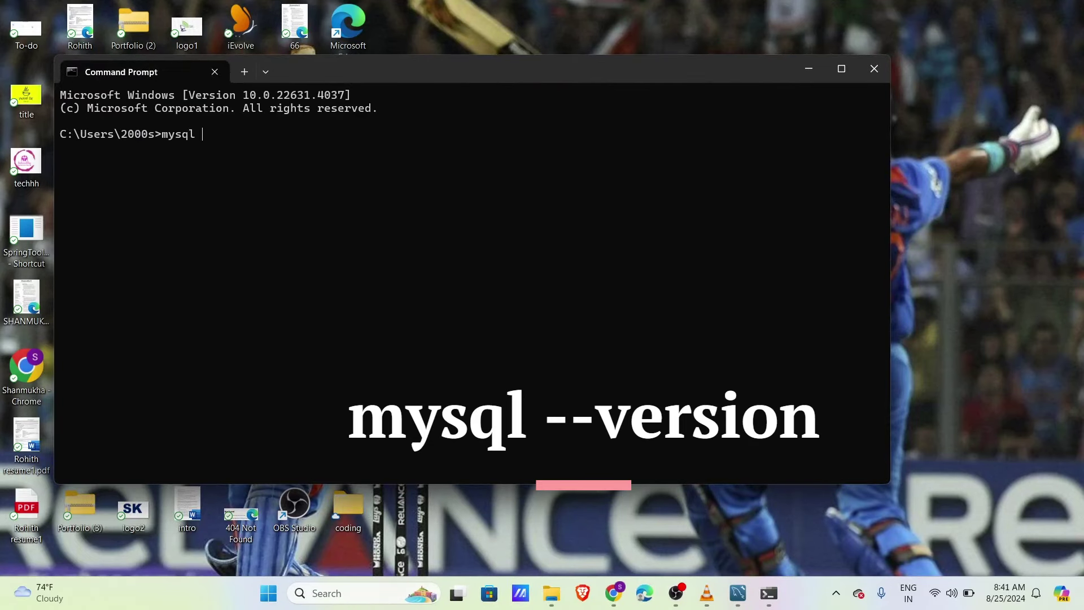
text(--version)
key(Return)
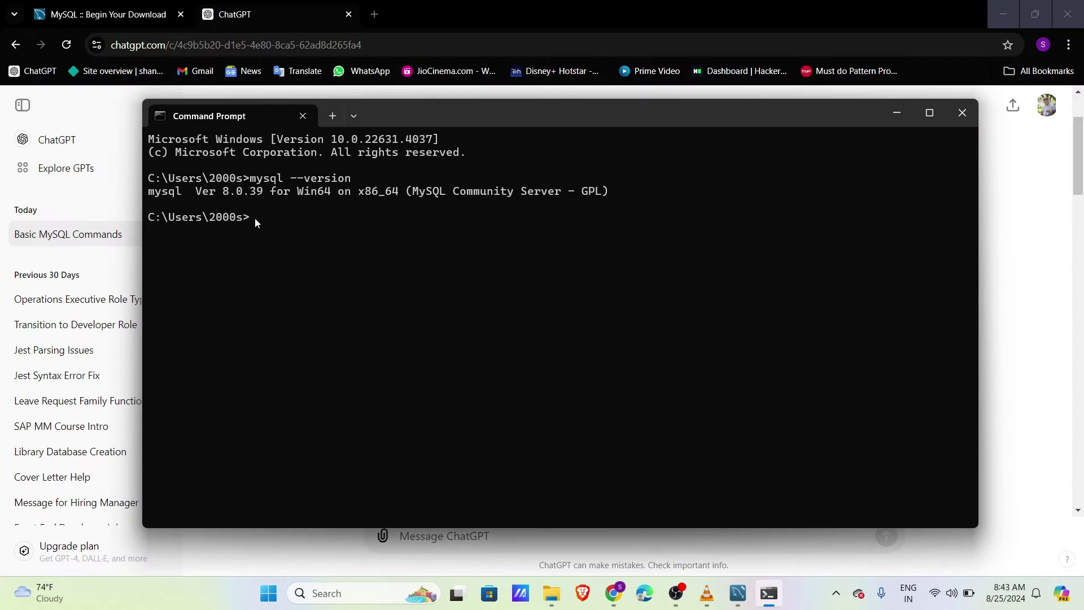
text(mysql -u root -p)
key(Return)
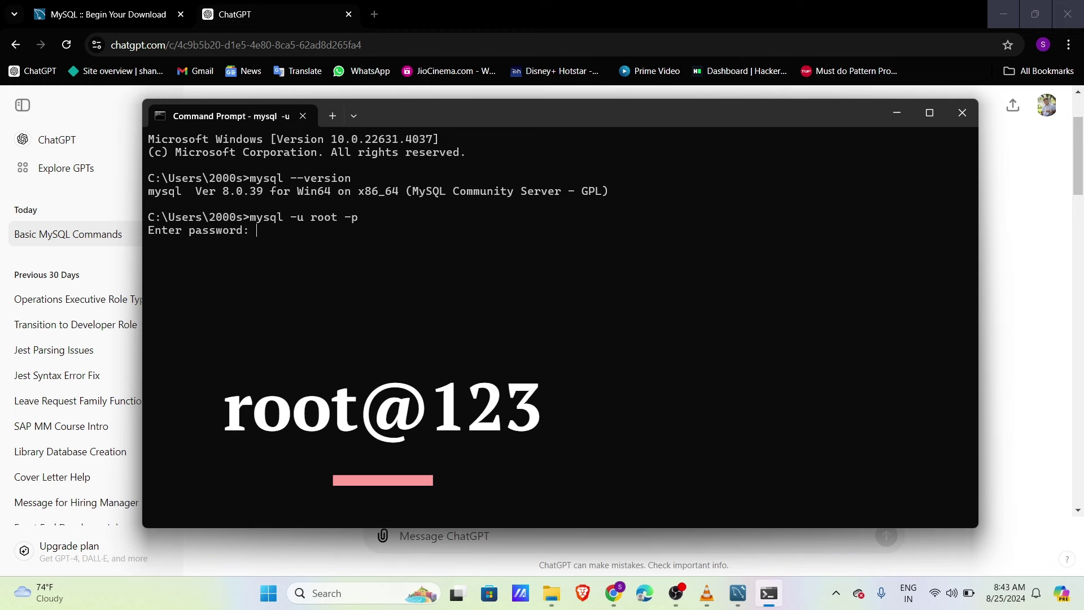
Step: Enter the root password to reach the mysql> prompt, then begin typing show databases
text(root@123)
key(Return)
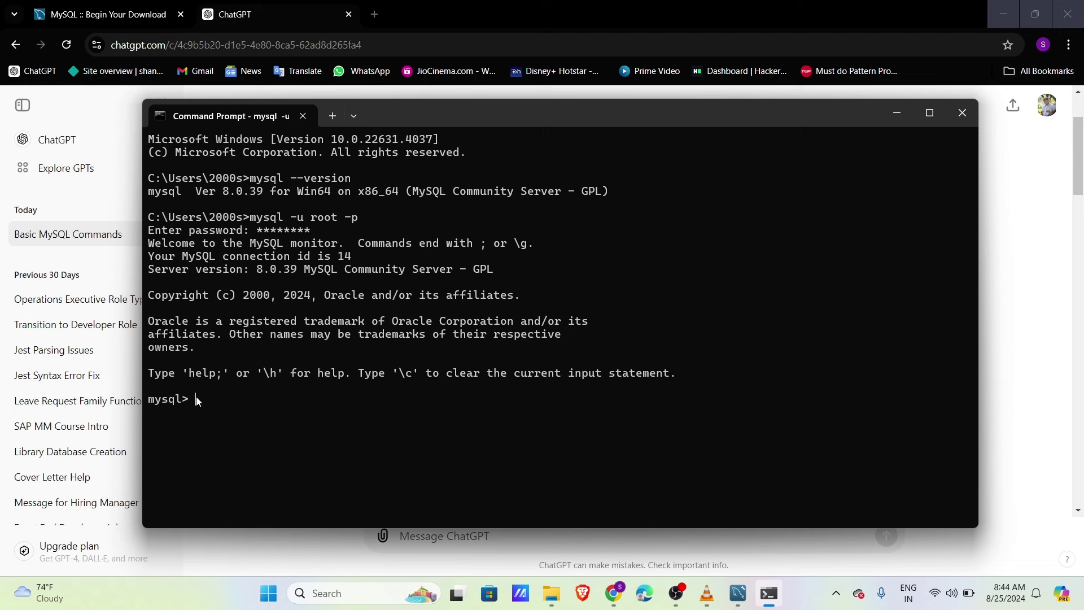
text(show dat)
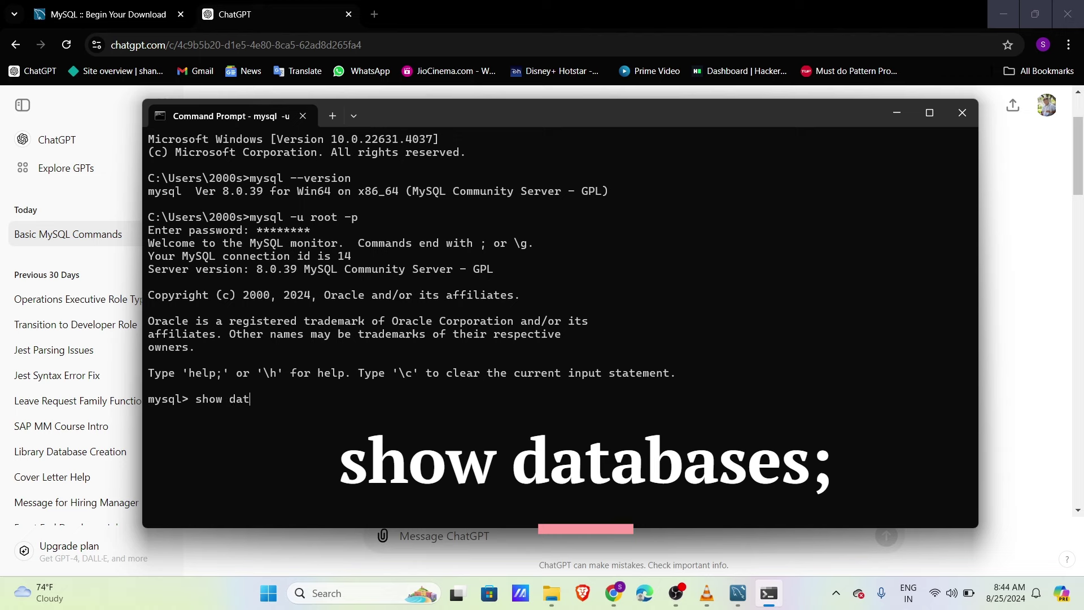
text(abases;)
Step: List the four existing databases, try the mistaken 'select database demo;', then type 'create database demo;'
key(Return)
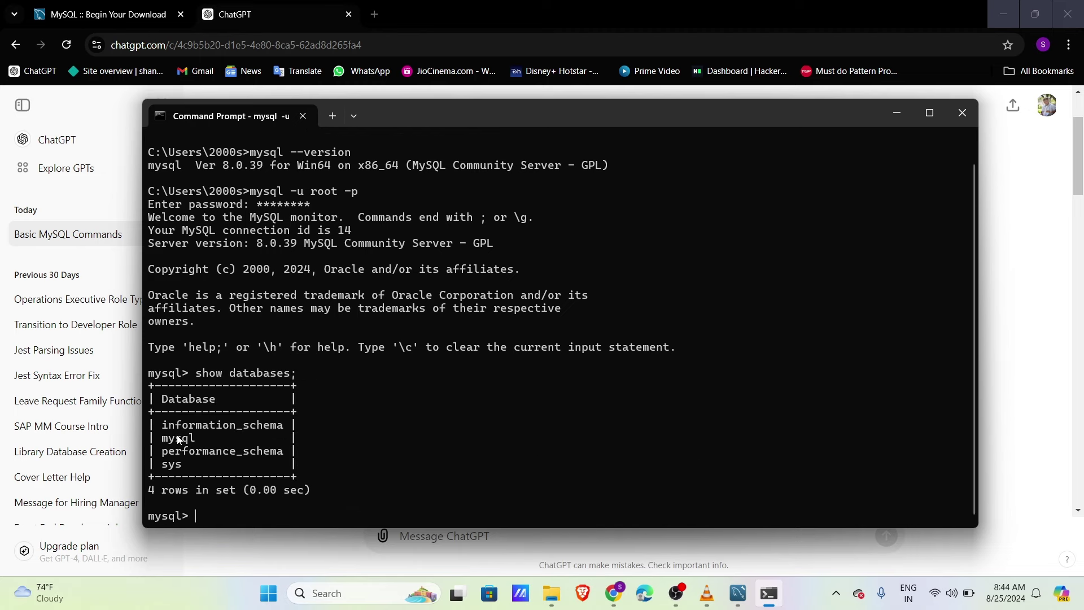
text(select database demo;)
key(Return)
text(create database)
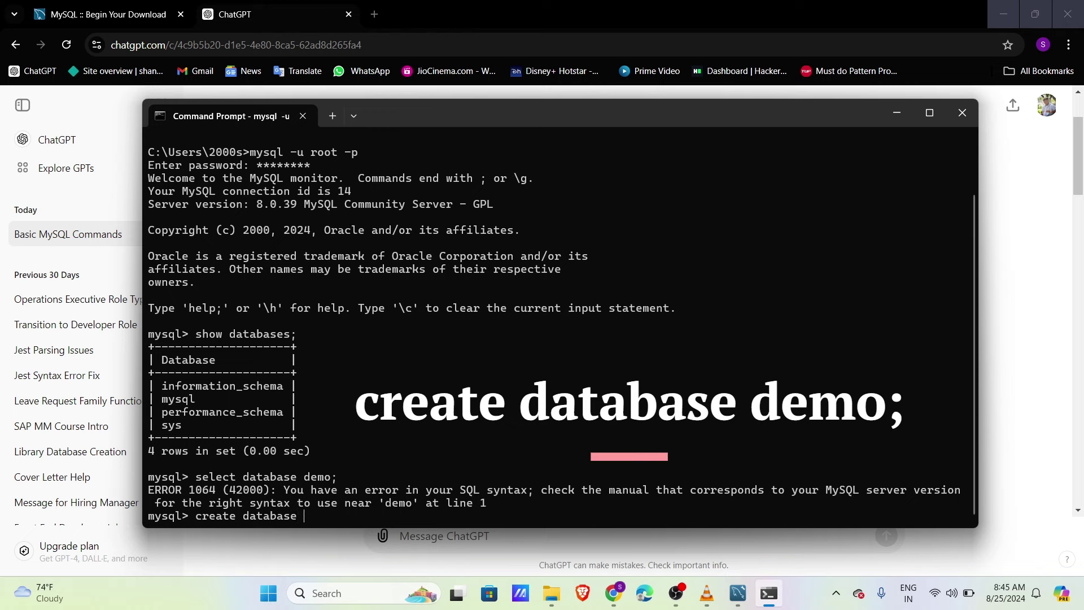
text( demo;)
Step: Create the demo database and run show databases to see it listed among five
key(Return)
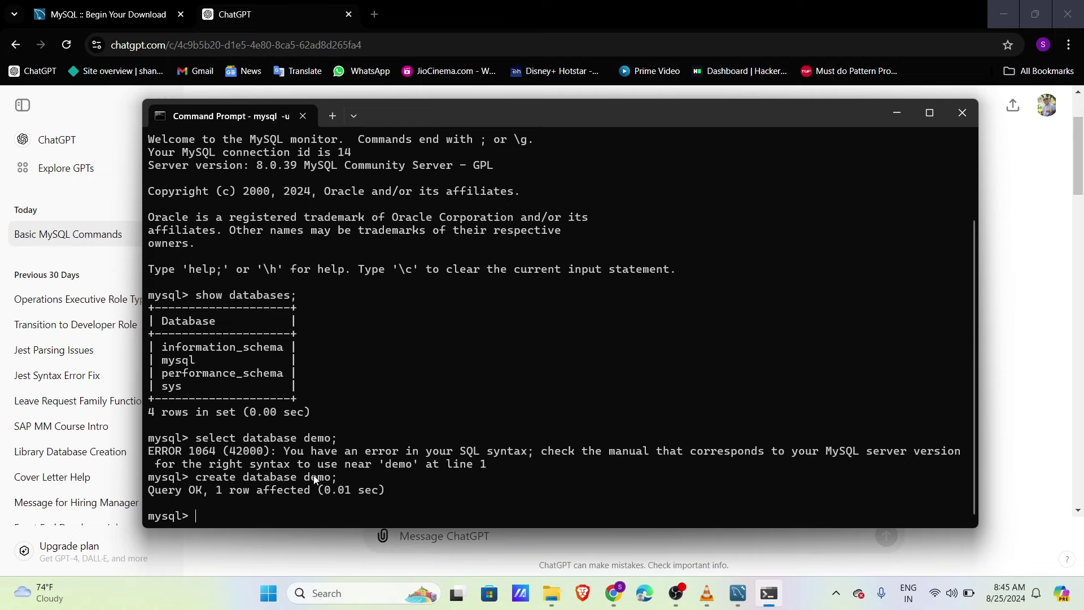
text(show databases )
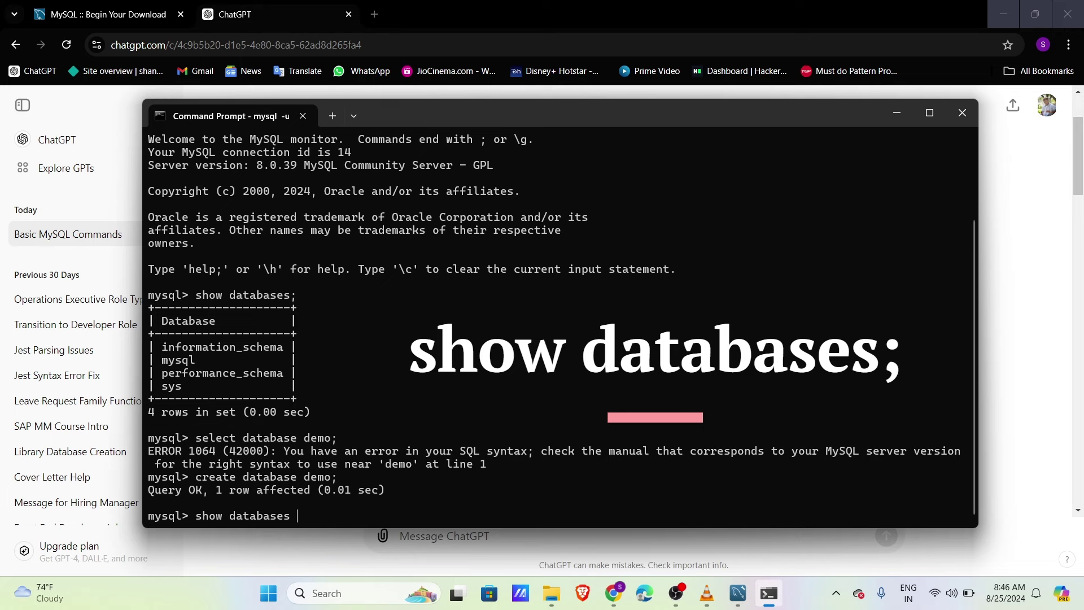
text(;)
key(Return)
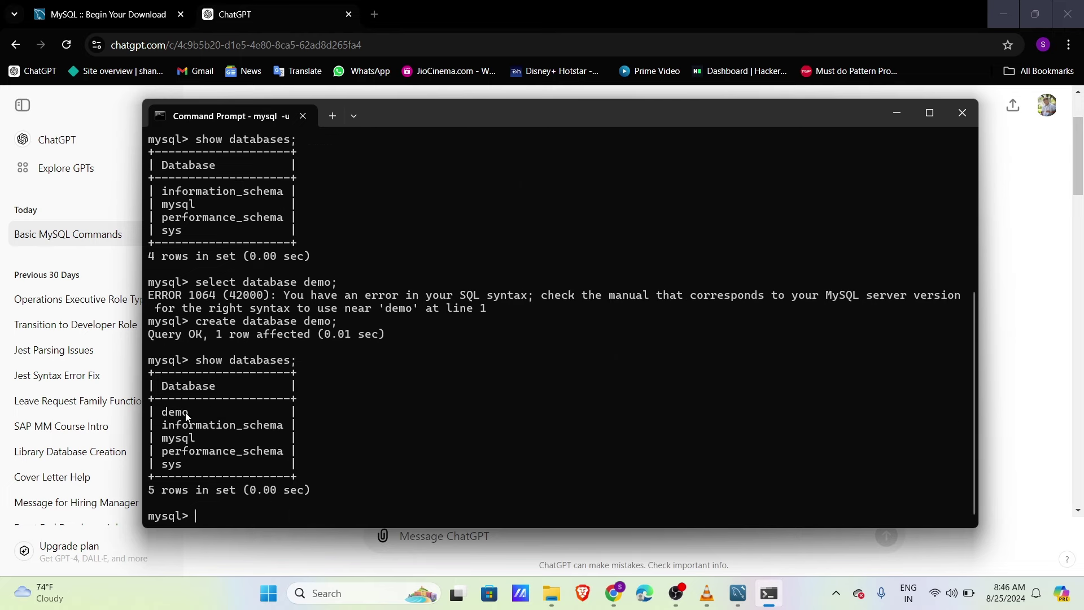